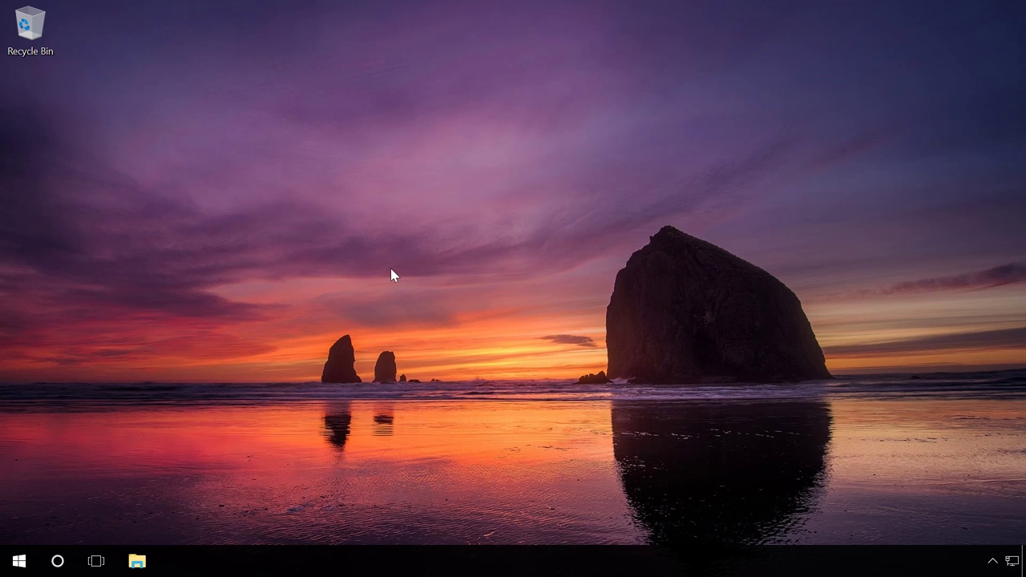
Check disk usage in Task Manager, then launch the Services console from a 'servi' search
{"action": "key", "text": "ctrl+shift+Escape"}
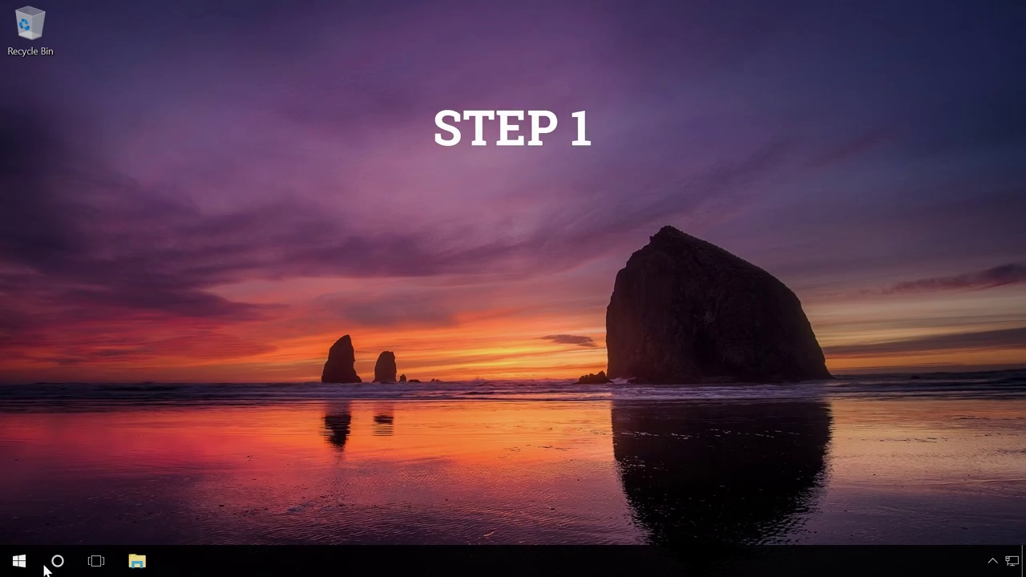
{"action": "left_click", "coordinate": [55, 559]}
{"action": "type", "text": "servi"}
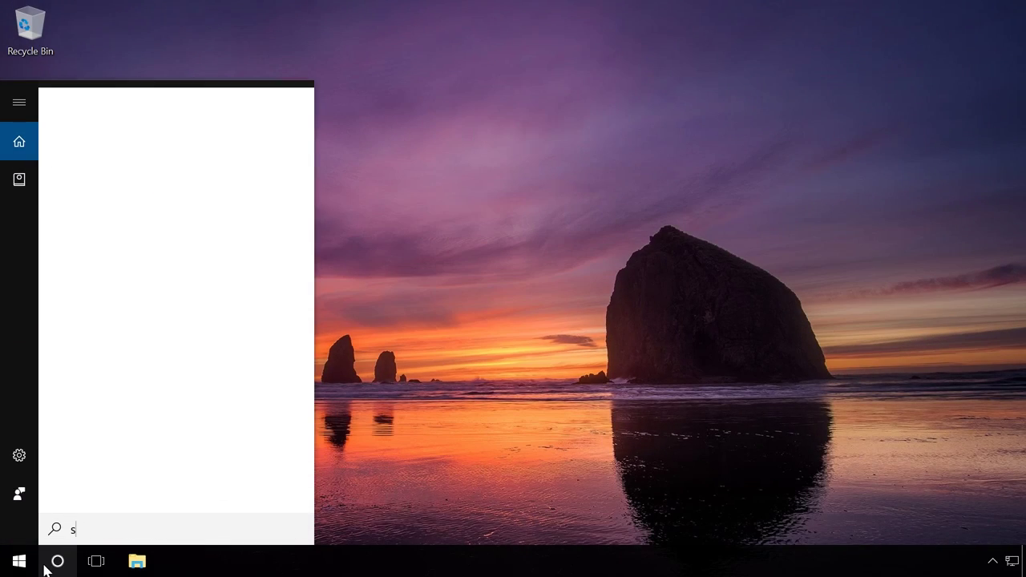
{"action": "left_click", "coordinate": [177, 174]}
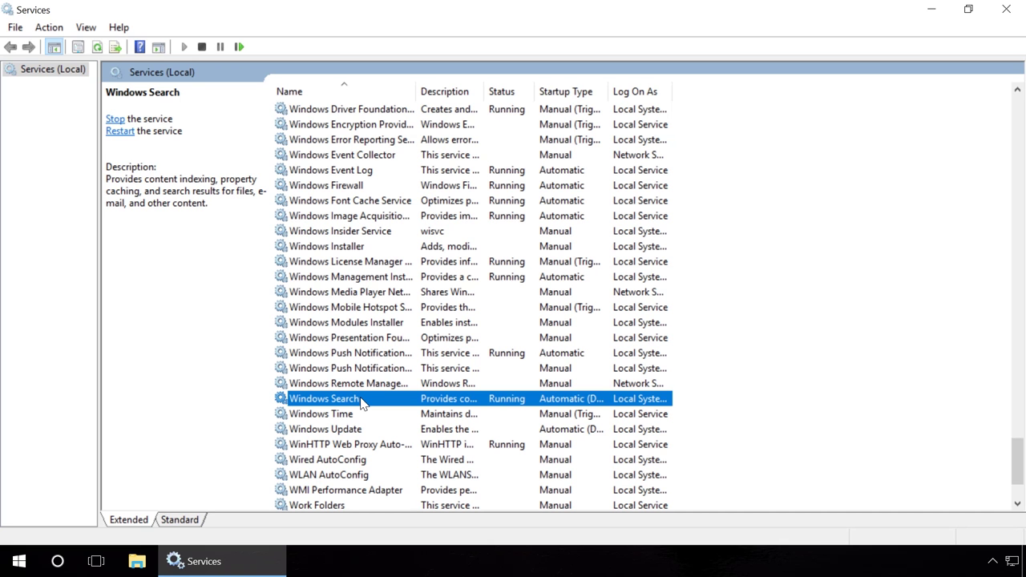
Stop the Windows Search service and set its startup type to Disabled
{"action": "double_click", "coordinate": [362, 400]}
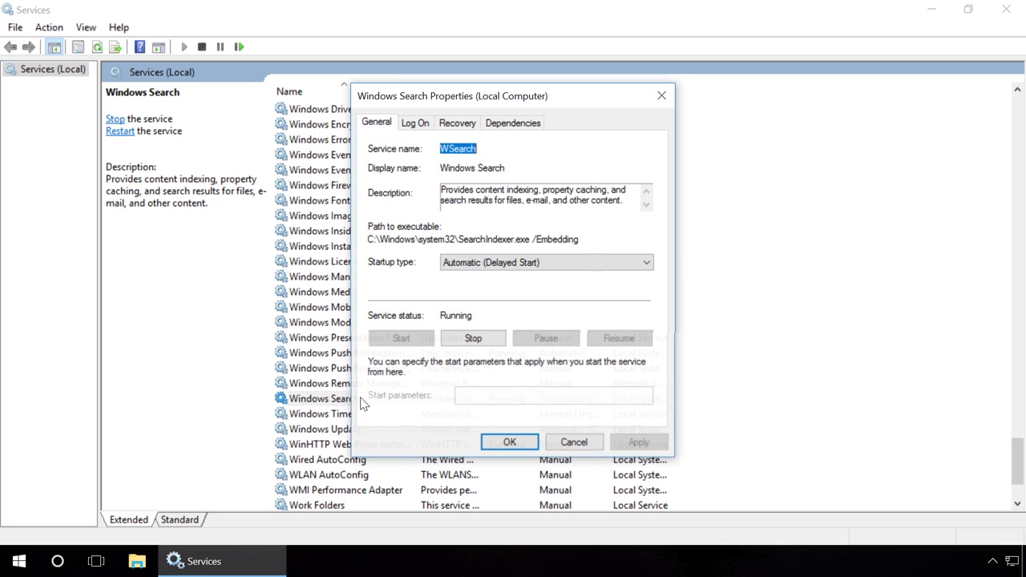
{"action": "left_click", "coordinate": [533, 269]}
{"action": "left_click", "coordinate": [491, 308]}
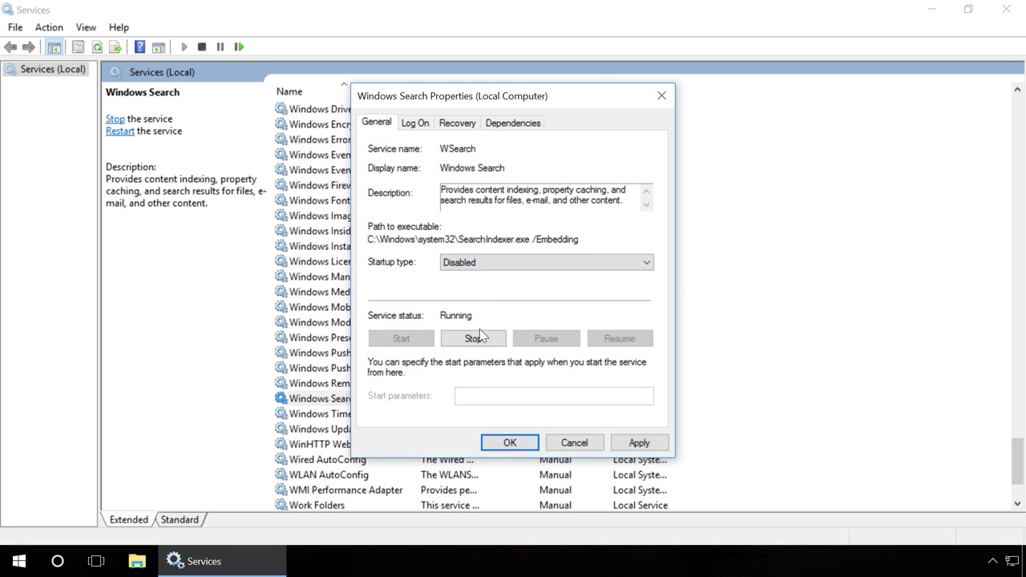
{"action": "left_click", "coordinate": [480, 332]}
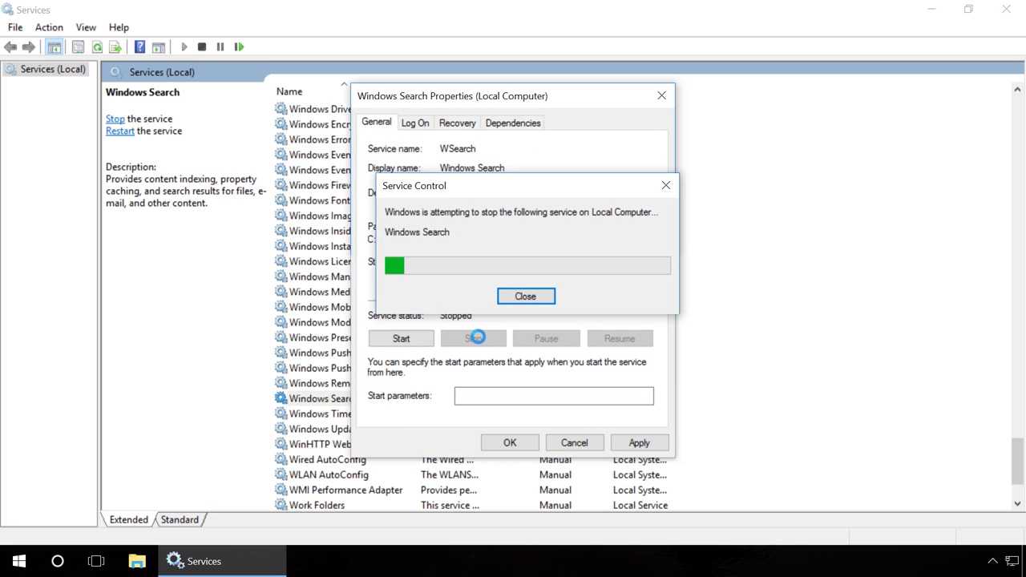
{"action": "left_click", "coordinate": [630, 442]}
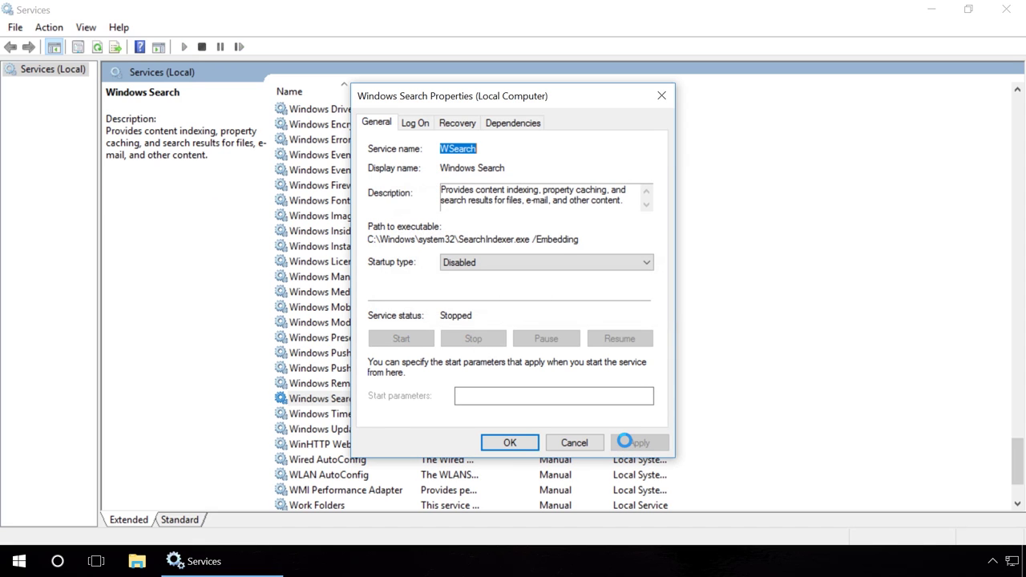
{"action": "left_click", "coordinate": [514, 442]}
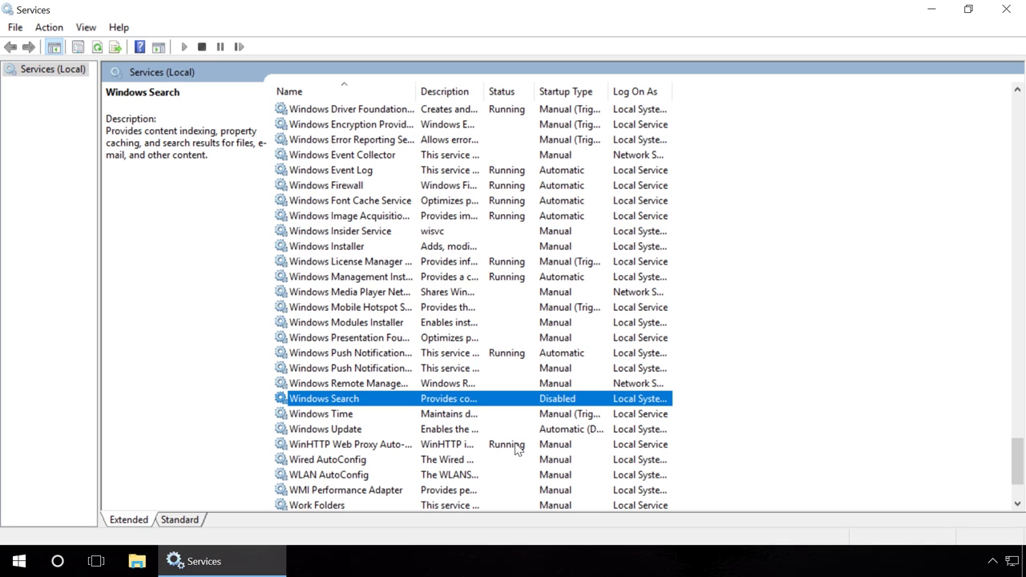
Stop the Superfetch service and apply a Disabled startup type in its properties
{"action": "scroll", "coordinate": [449, 361], "scroll_direction": "up", "scroll_amount": 15}
{"action": "left_click", "coordinate": [383, 353]}
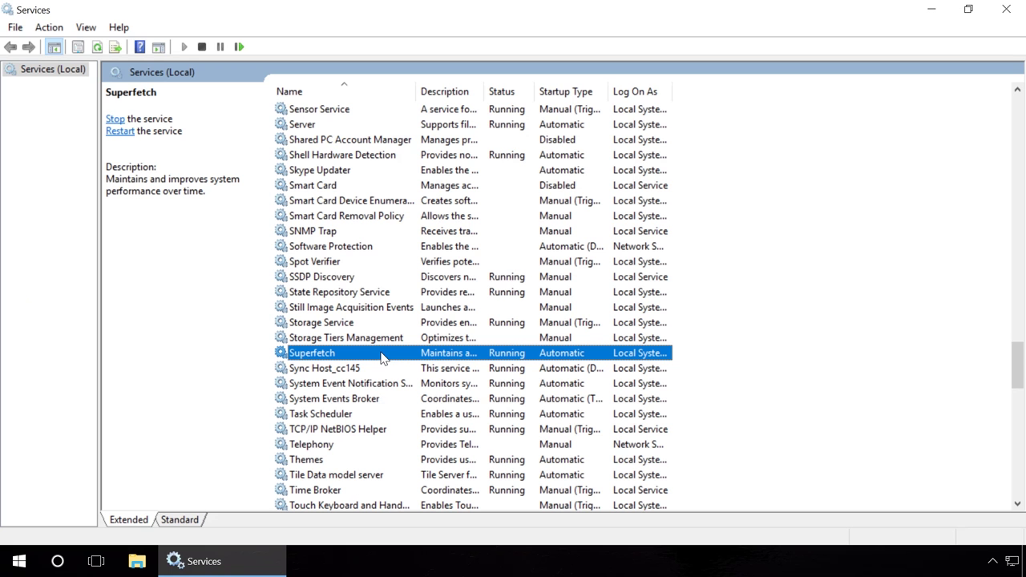
{"action": "double_click", "coordinate": [382, 354]}
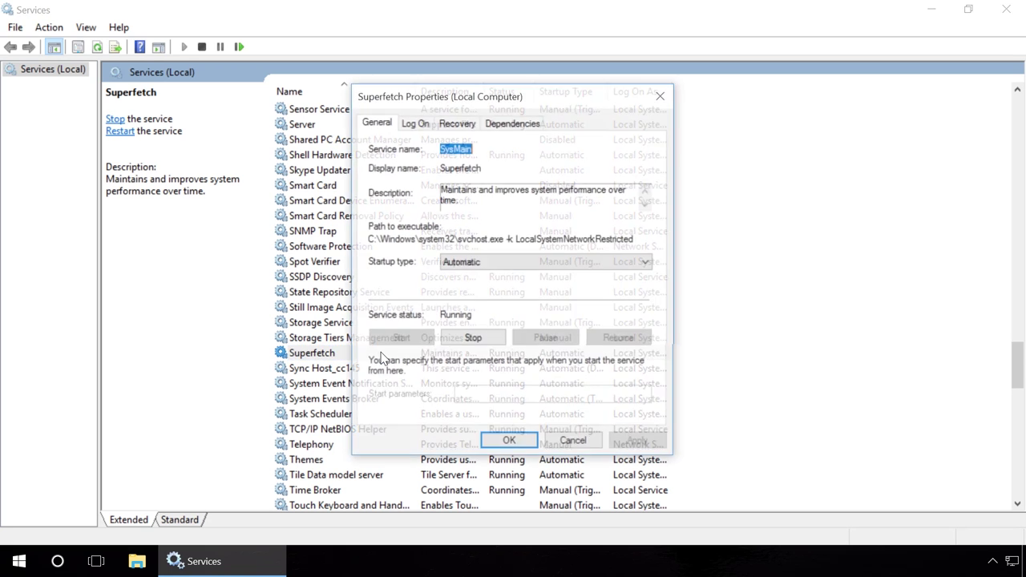
{"action": "left_click", "coordinate": [497, 265]}
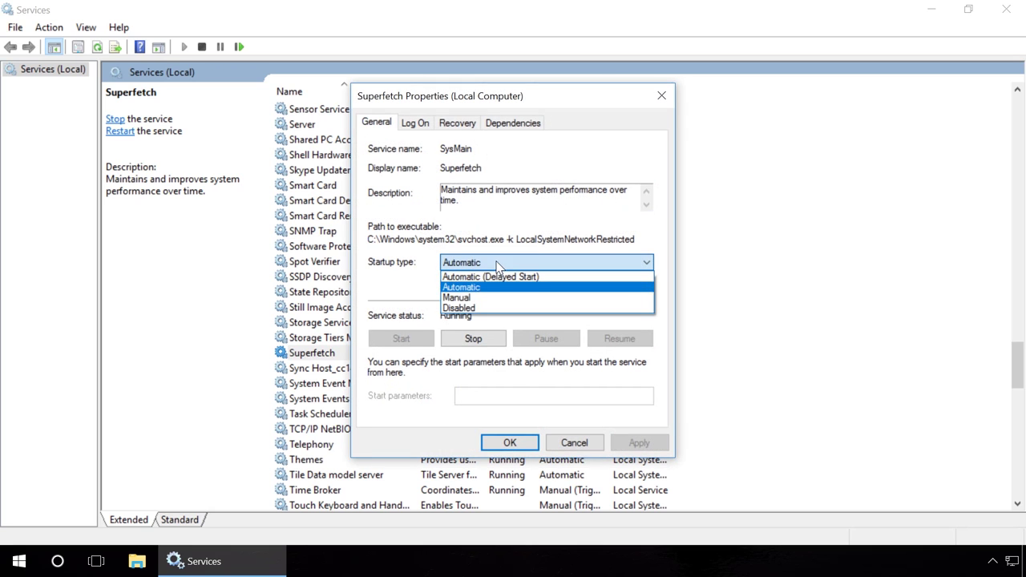
{"action": "left_click", "coordinate": [472, 308]}
{"action": "left_click", "coordinate": [473, 339]}
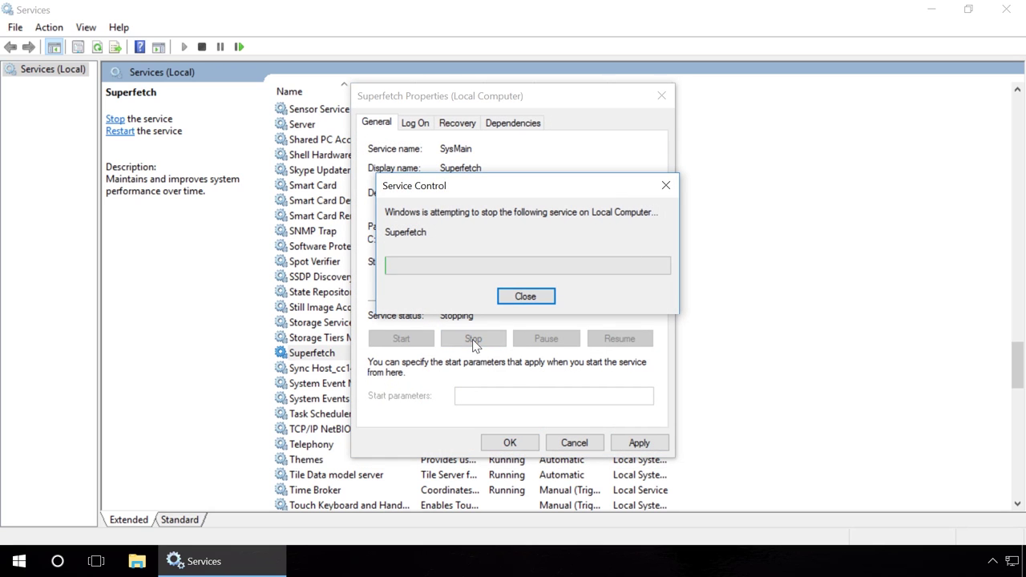
{"action": "left_click", "coordinate": [638, 448]}
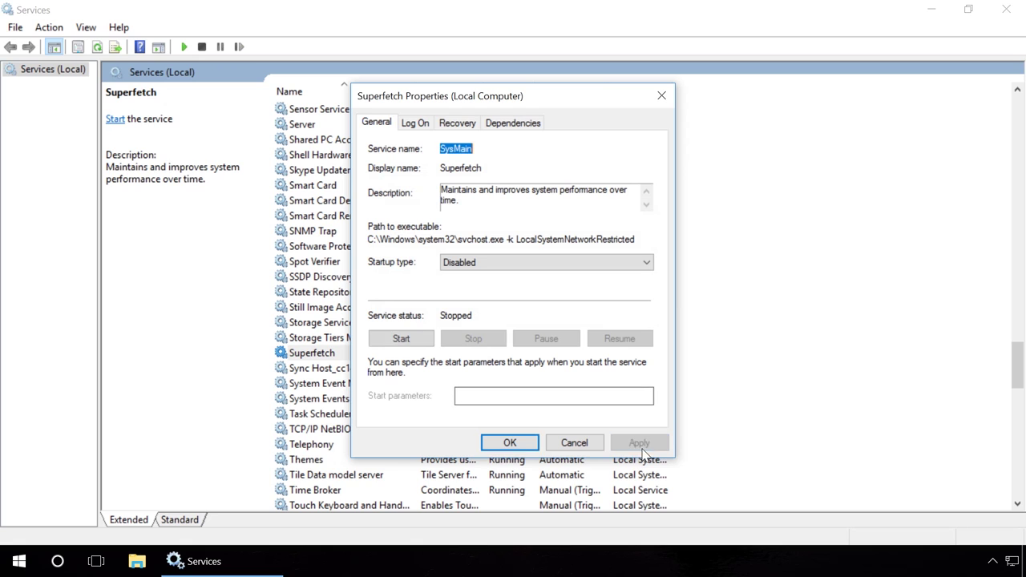
{"action": "left_click", "coordinate": [510, 443]}
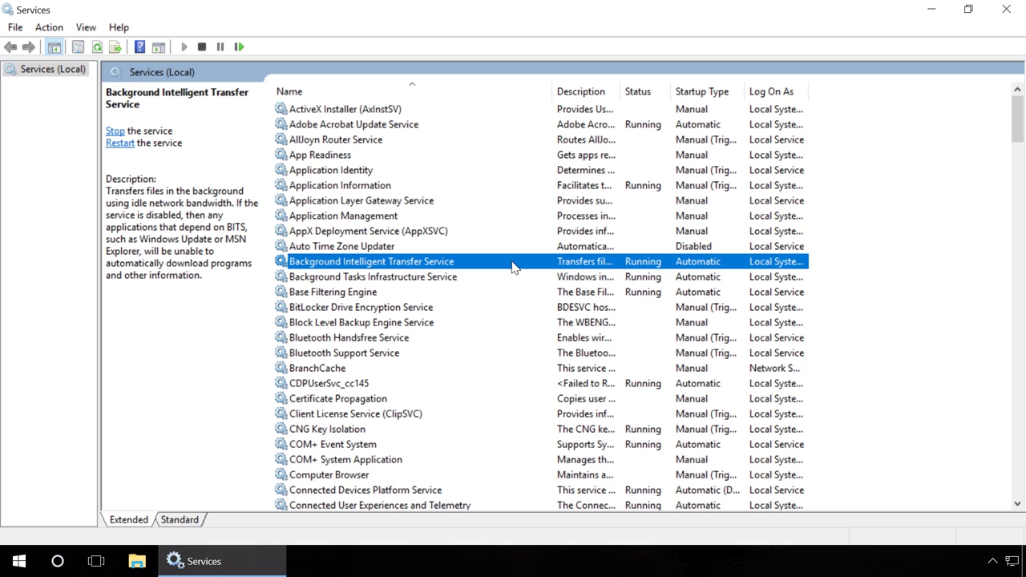
Stop Background Intelligent Transfer Service (BITS) and set its startup type to Disabled
{"action": "double_click", "coordinate": [513, 265]}
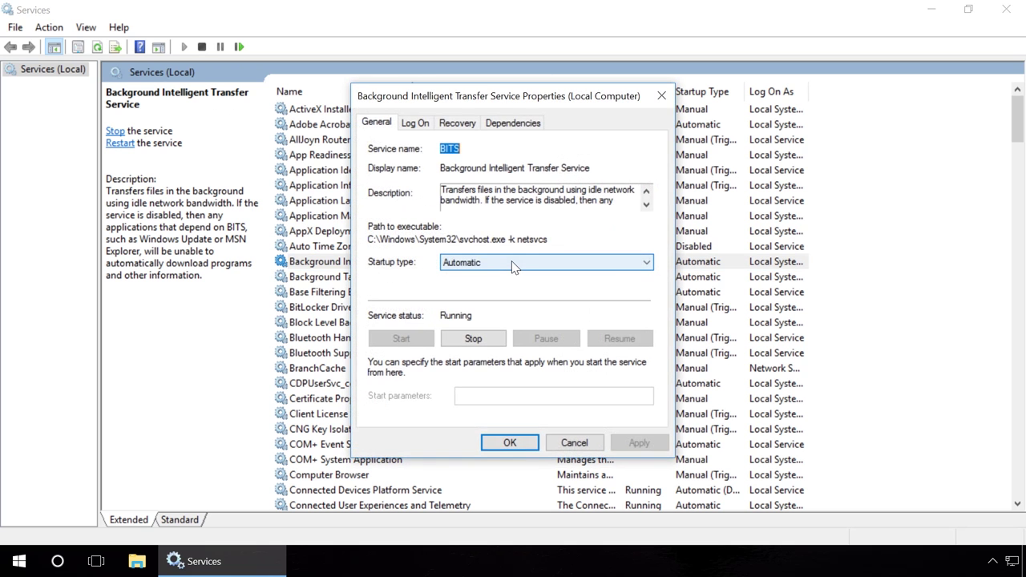
{"action": "left_click", "coordinate": [511, 263]}
{"action": "left_click", "coordinate": [486, 306]}
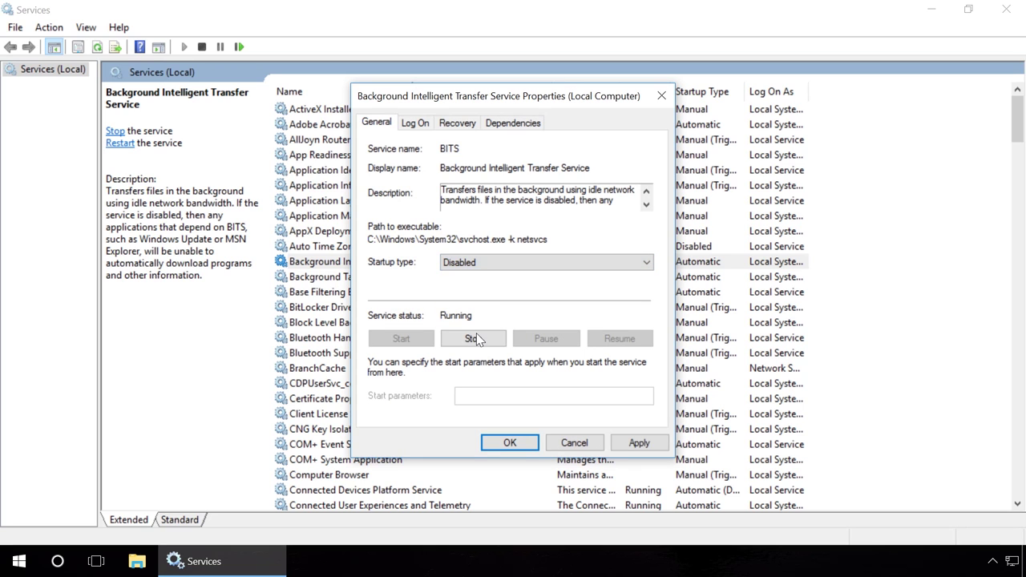
{"action": "left_click", "coordinate": [475, 339]}
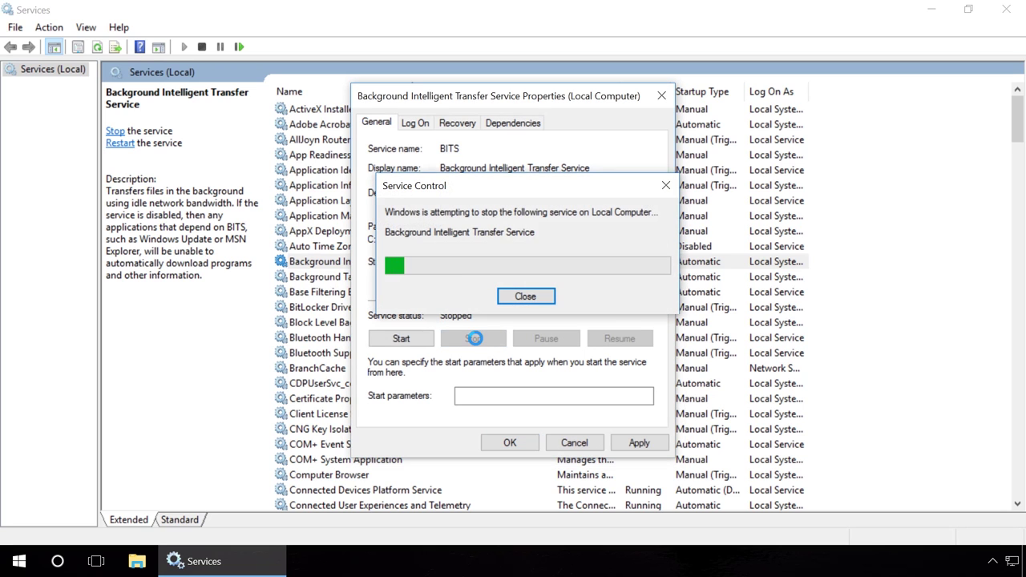
{"action": "left_click", "coordinate": [645, 443]}
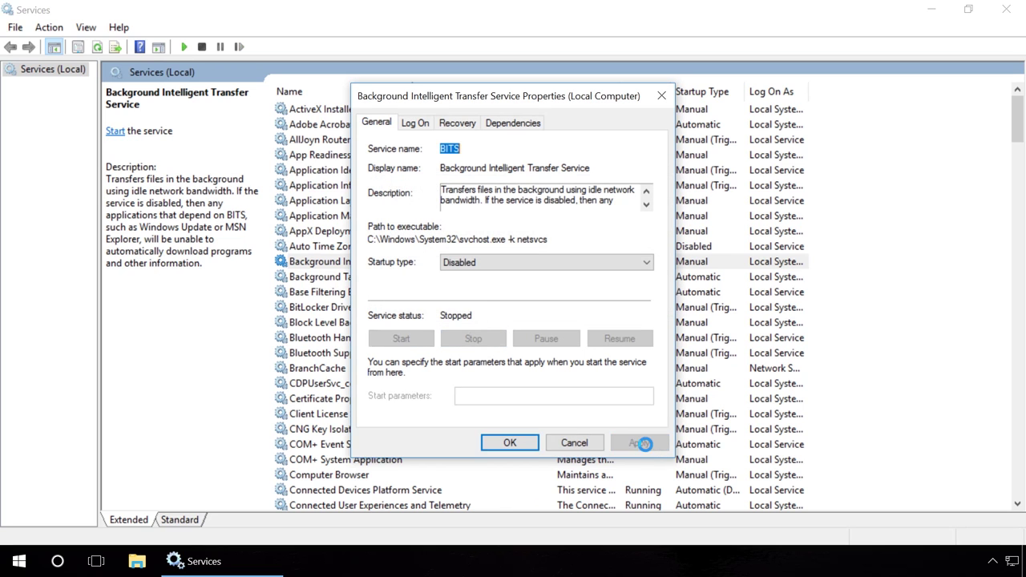
{"action": "left_click", "coordinate": [510, 443]}
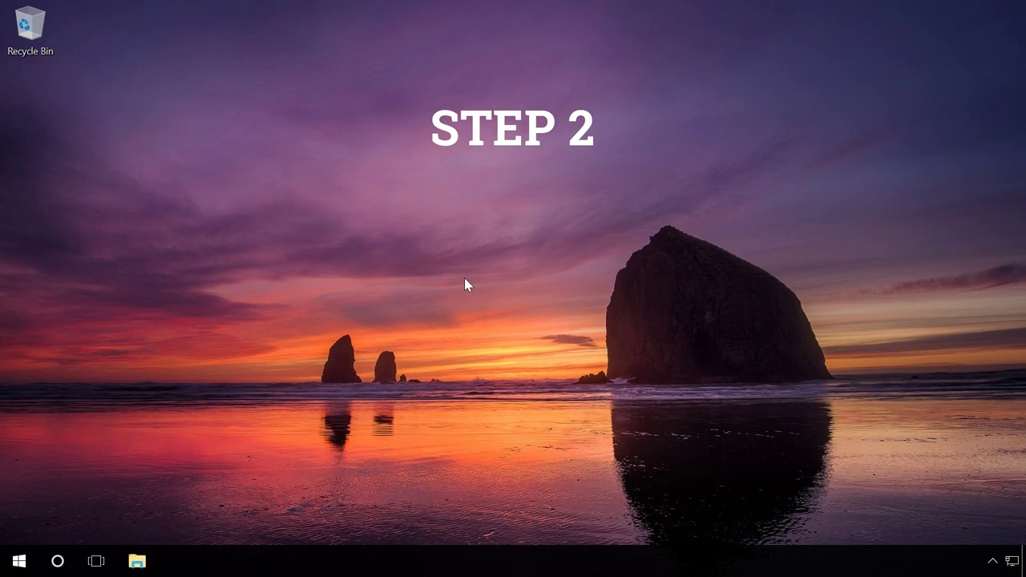
In Task Manager's Startup list, disable CCleaner, VMware Tools Core Service and the Windows Defender entry
{"action": "key", "text": "ctrl+shift+Escape"}
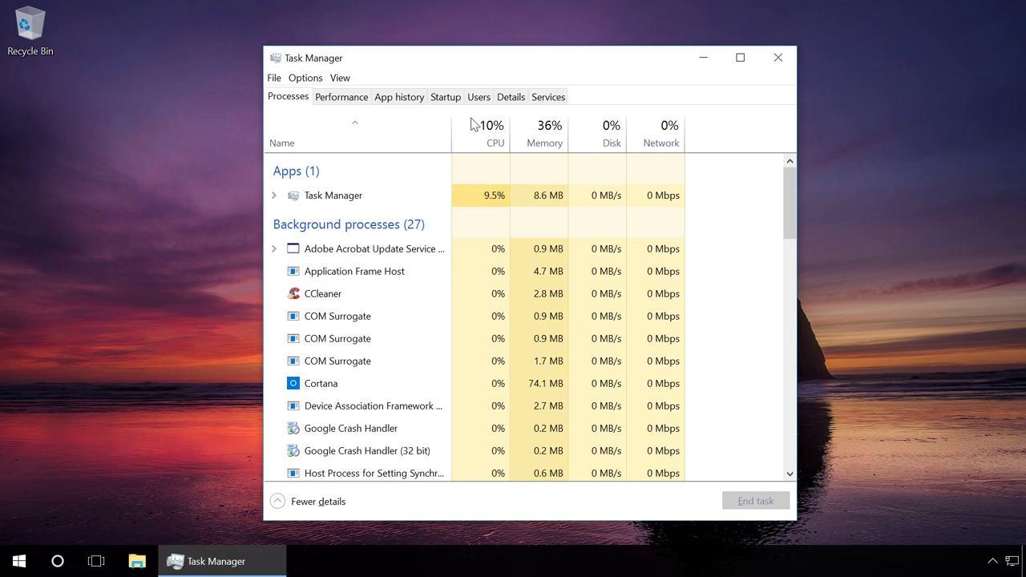
{"action": "left_click", "coordinate": [453, 99]}
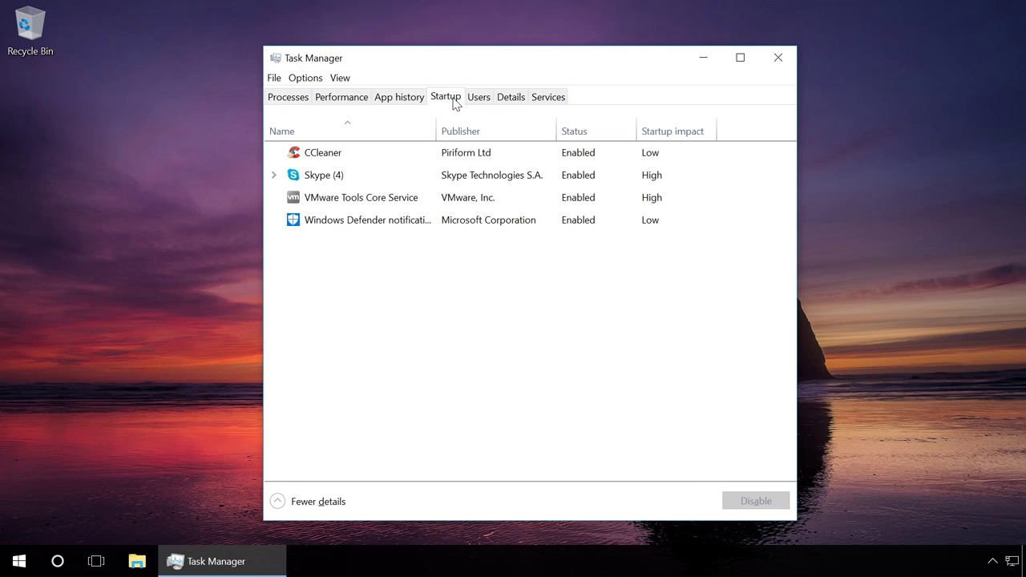
{"action": "right_click", "coordinate": [607, 155]}
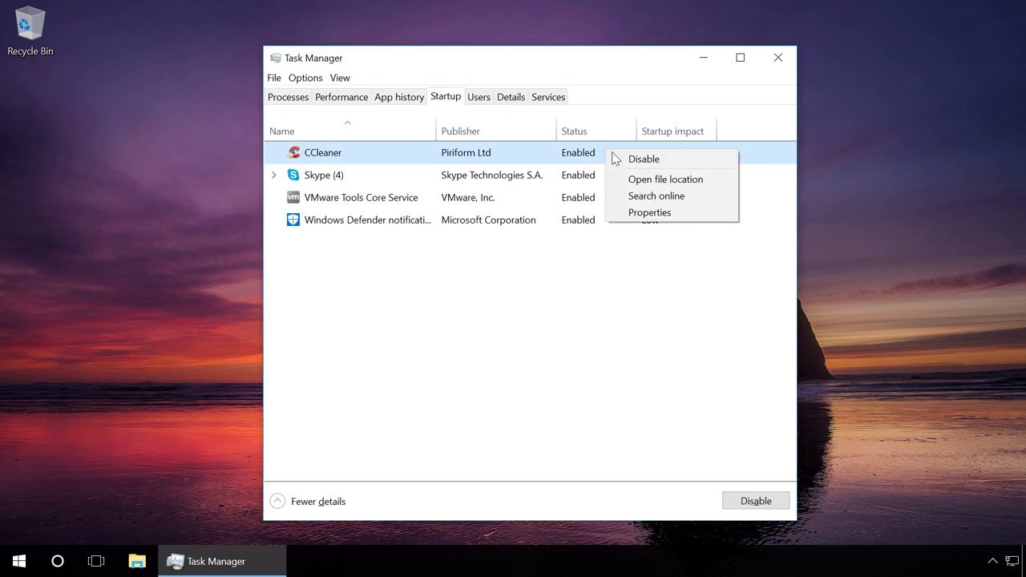
{"action": "left_click", "coordinate": [630, 158]}
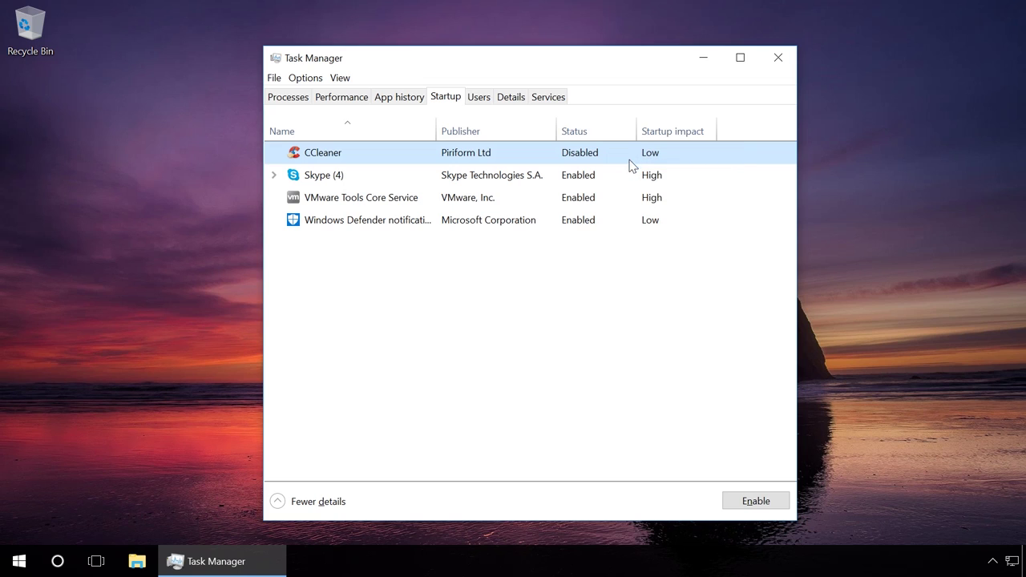
{"action": "right_click", "coordinate": [630, 199]}
{"action": "left_click", "coordinate": [646, 203]}
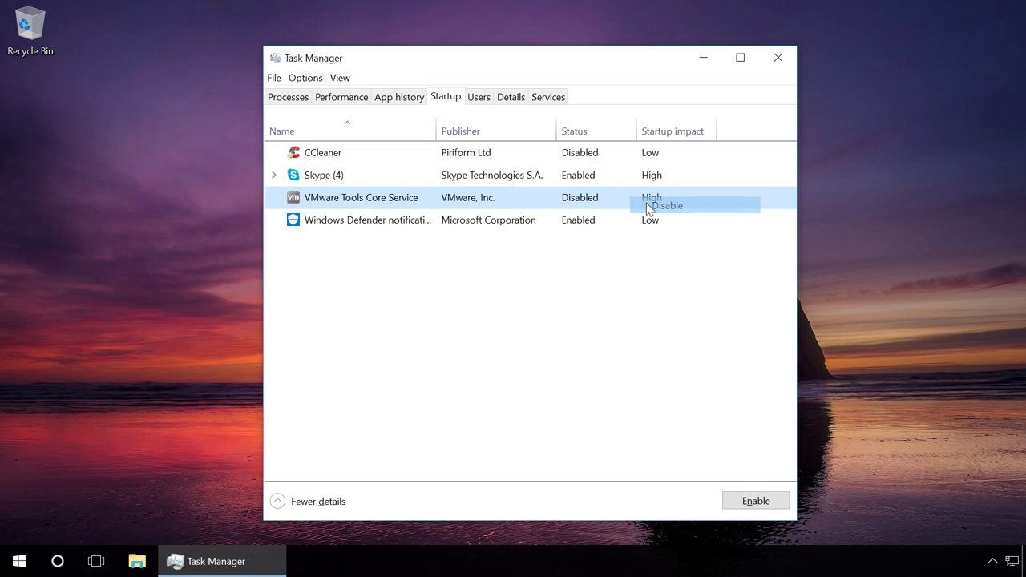
{"action": "right_click", "coordinate": [645, 224]}
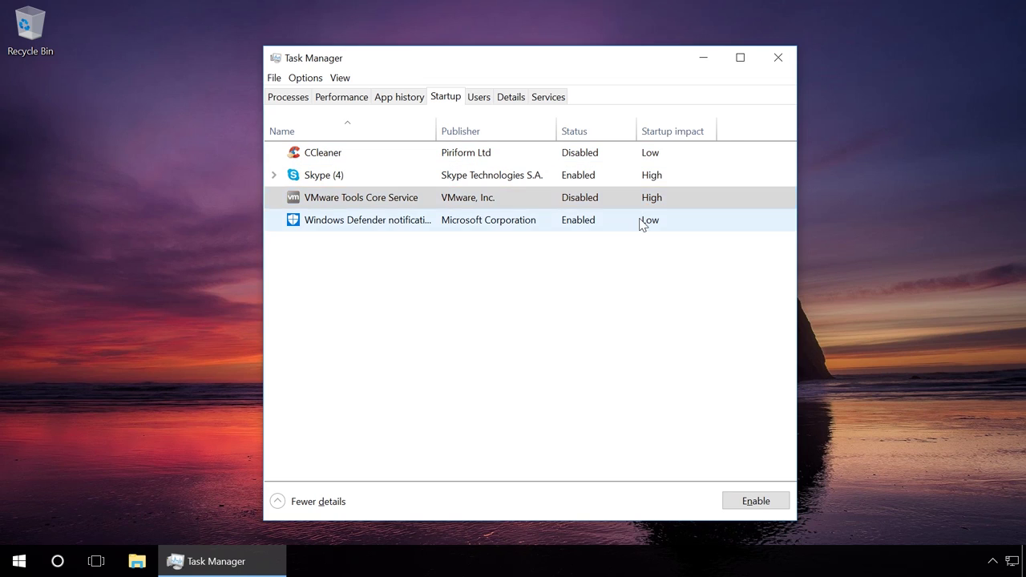
{"action": "left_click", "coordinate": [653, 230]}
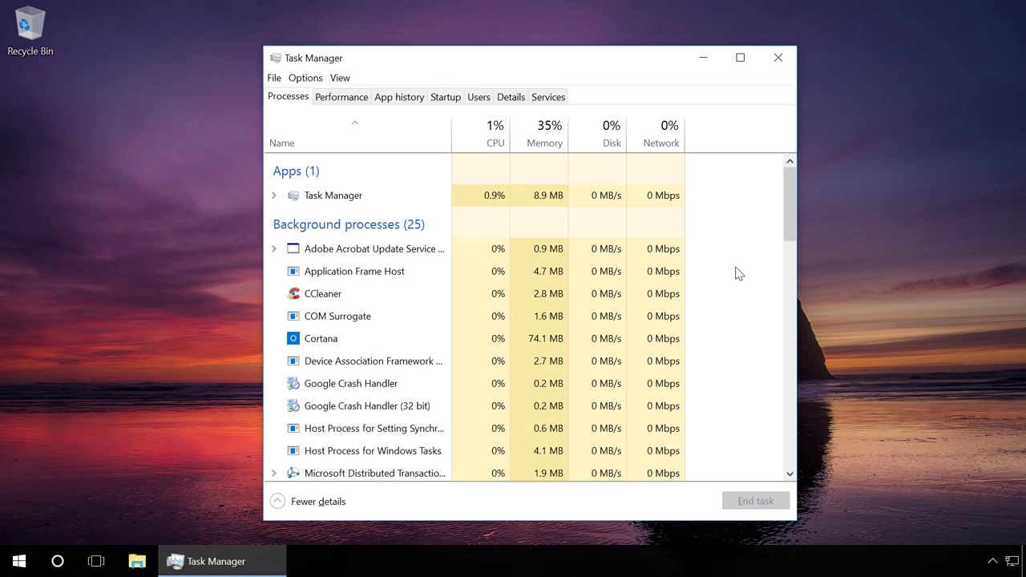
End the running CCleaner background process from the Processes list
{"action": "right_click", "coordinate": [452, 293]}
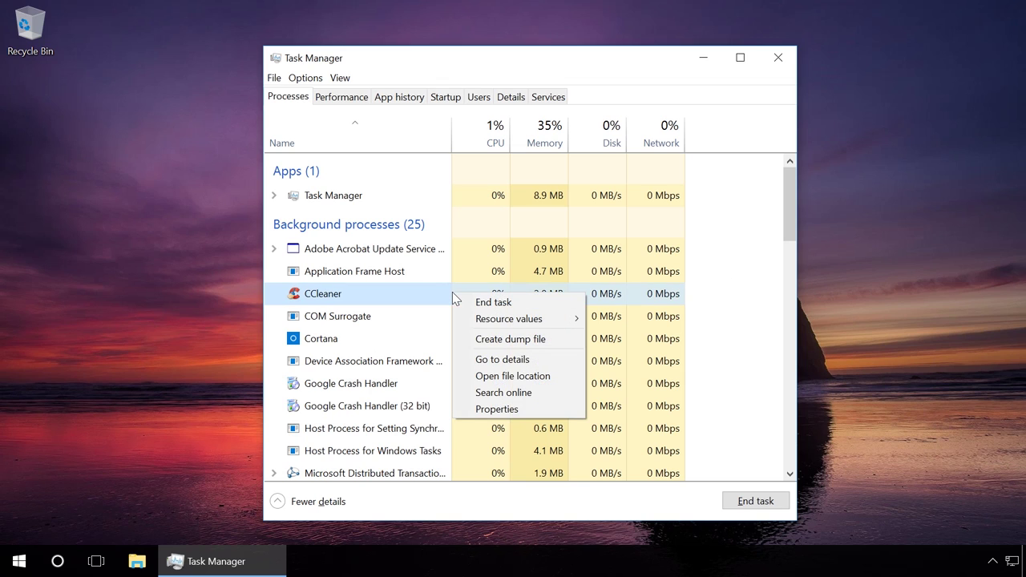
{"action": "left_click", "coordinate": [478, 302]}
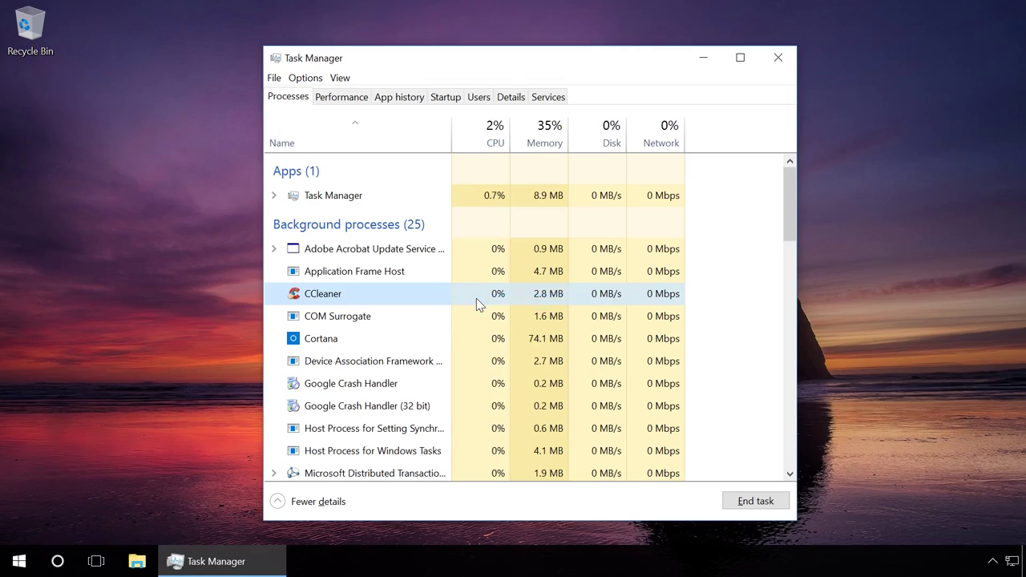